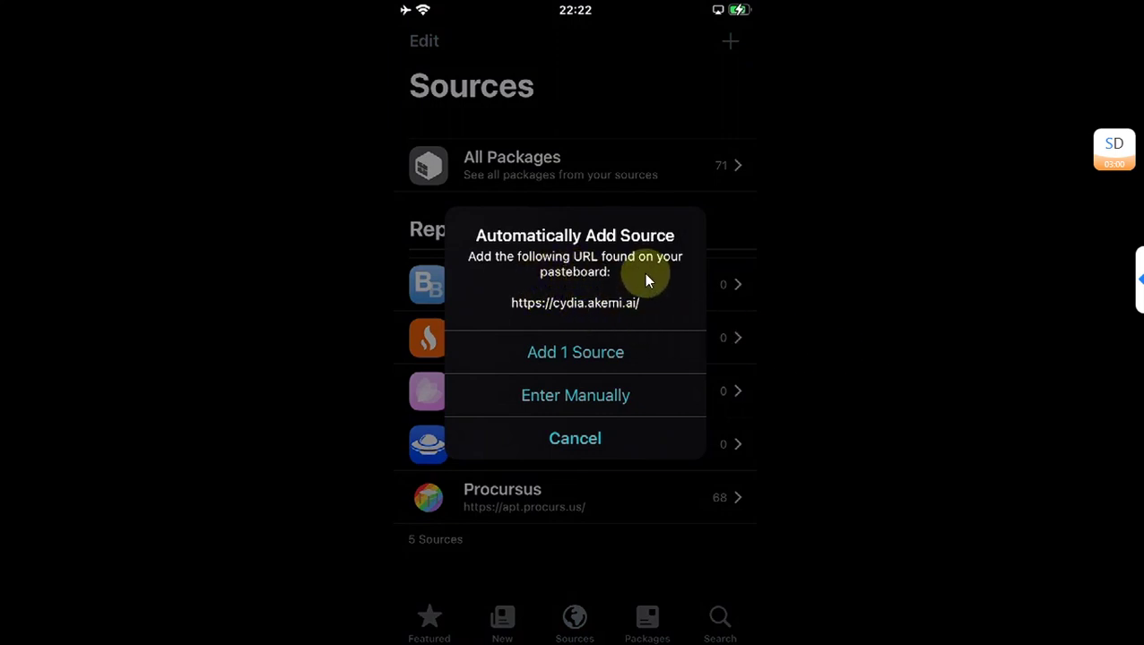
{"action": "left_click", "coordinate": [588, 333]}
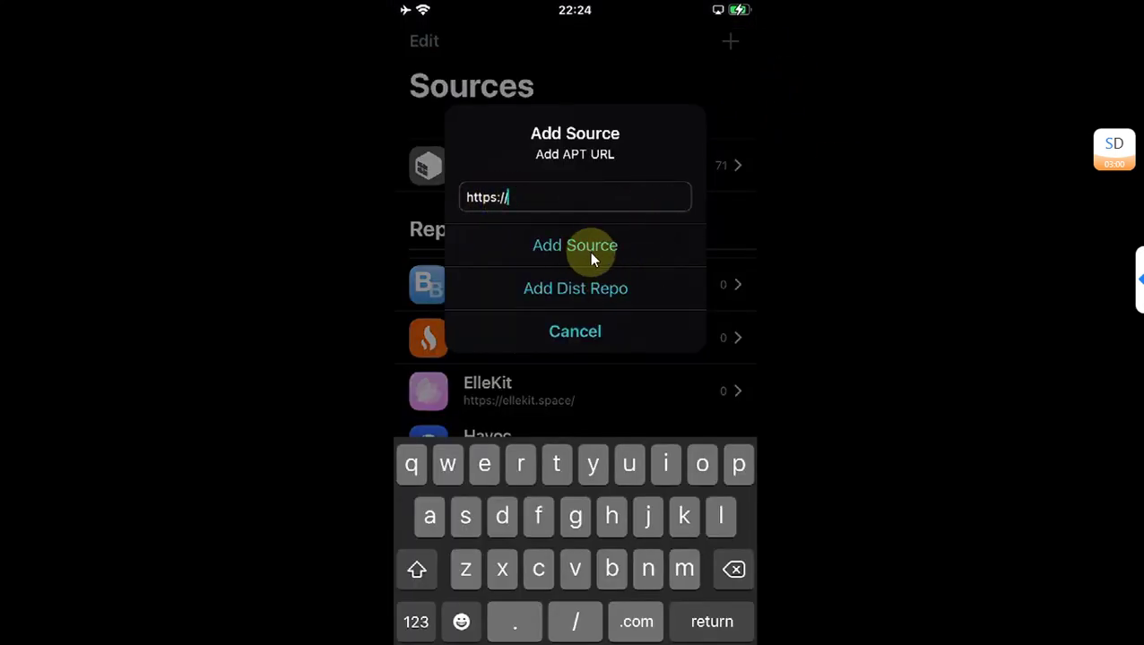
Cancel the empty Add Source prompt and go back to the five-repository Sources list.
{"action": "left_click", "coordinate": [589, 253]}
View the installed ElleKit package under the ElleKit repo's All Categories.
{"action": "left_click", "coordinate": [603, 360]}
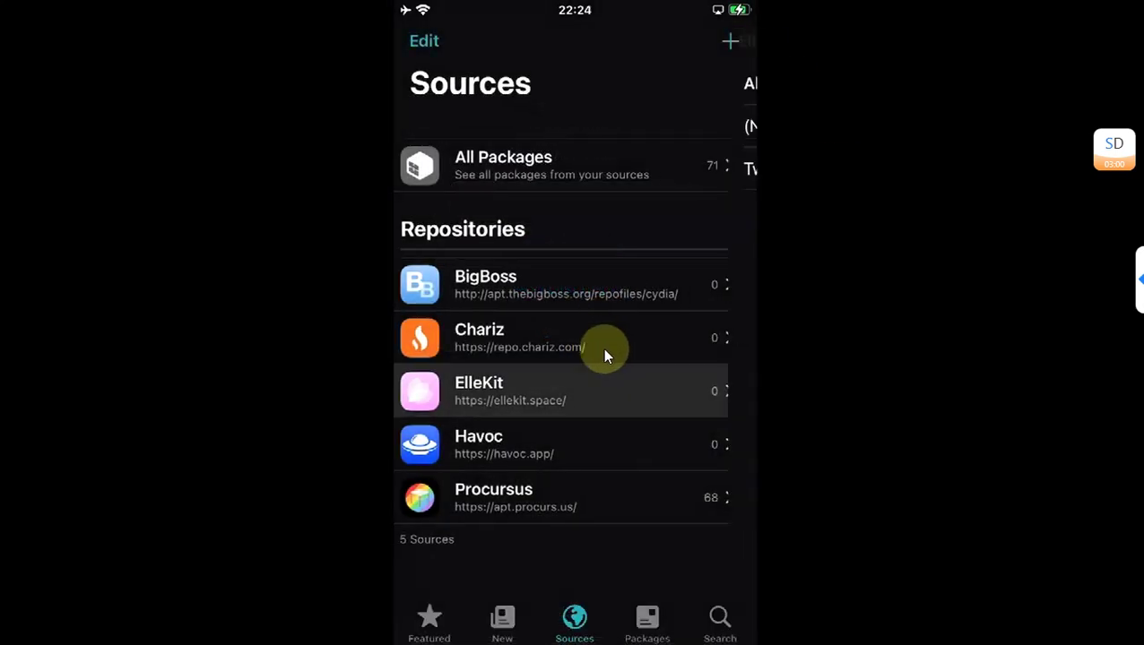
{"action": "left_click", "coordinate": [508, 102]}
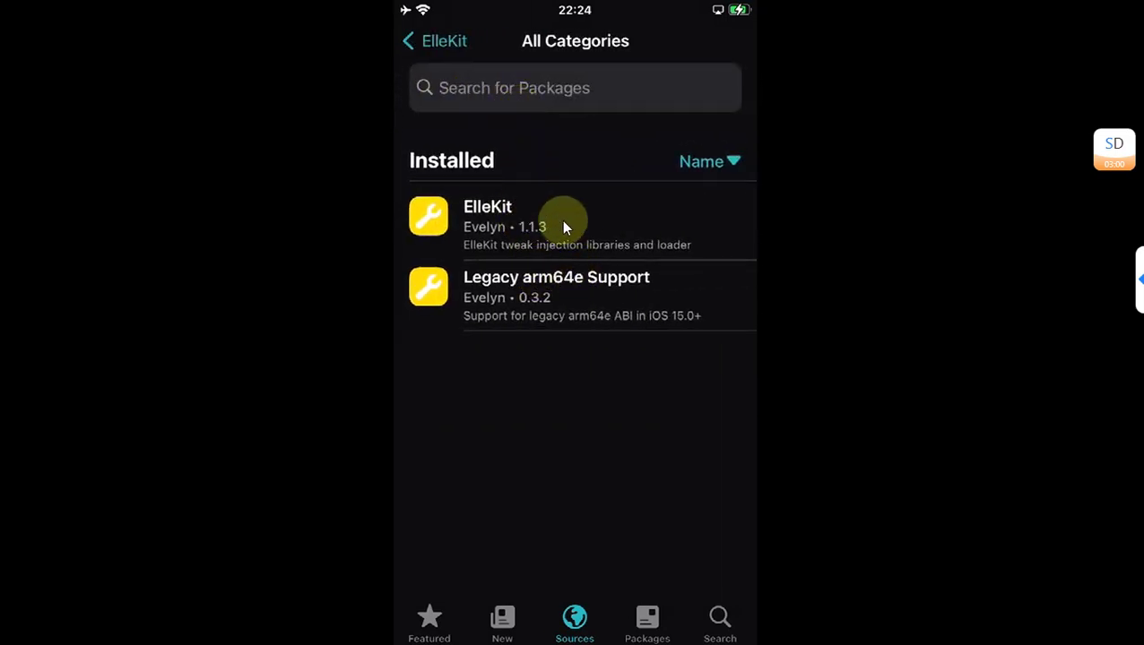
{"action": "left_click", "coordinate": [563, 230]}
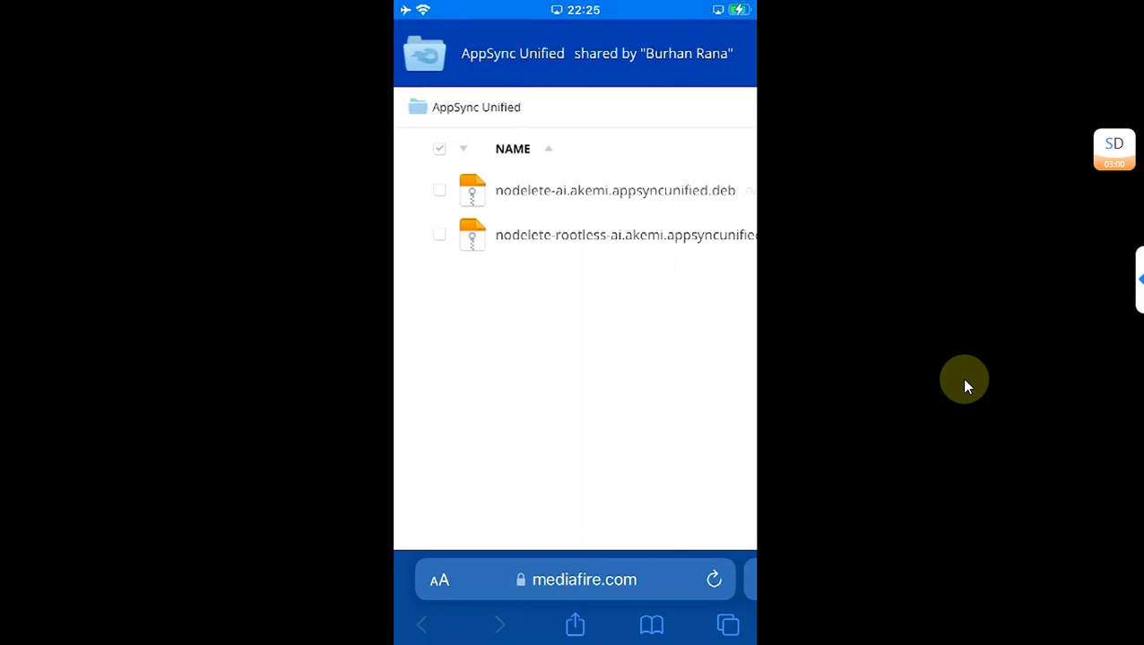
Download nodelete-rootless-ai.akemi.appsyncunified.deb from the MediaFire AppSync Unified folder.
{"action": "scroll", "coordinate": [574, 215], "scroll_direction": "right", "scroll_amount": 2}
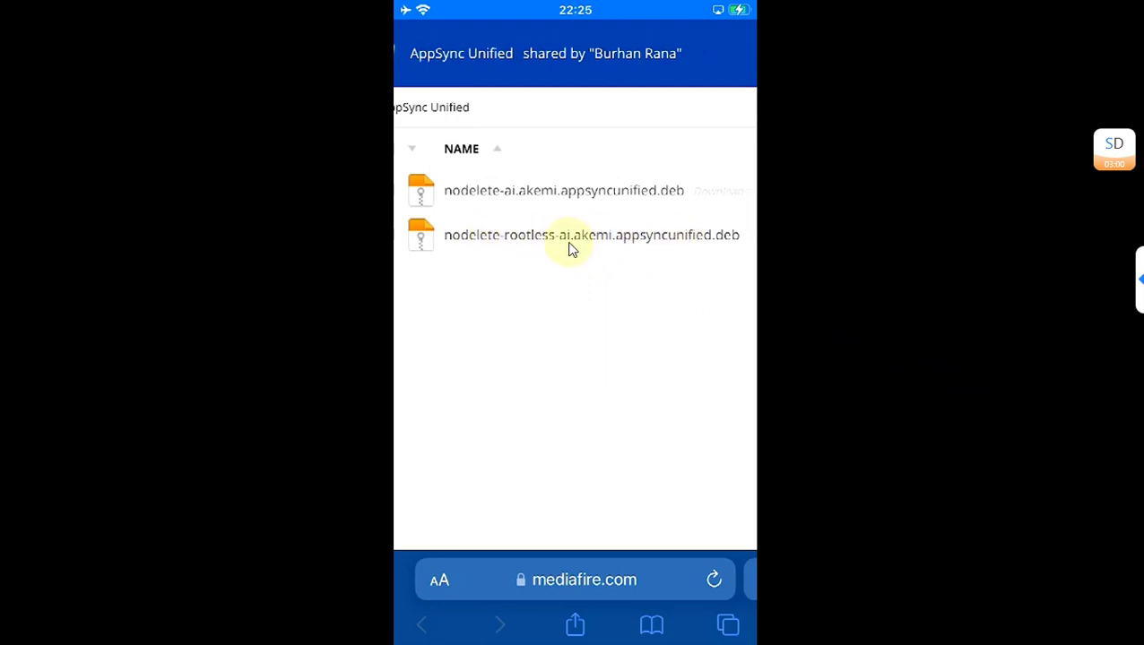
{"action": "left_click", "coordinate": [626, 251]}
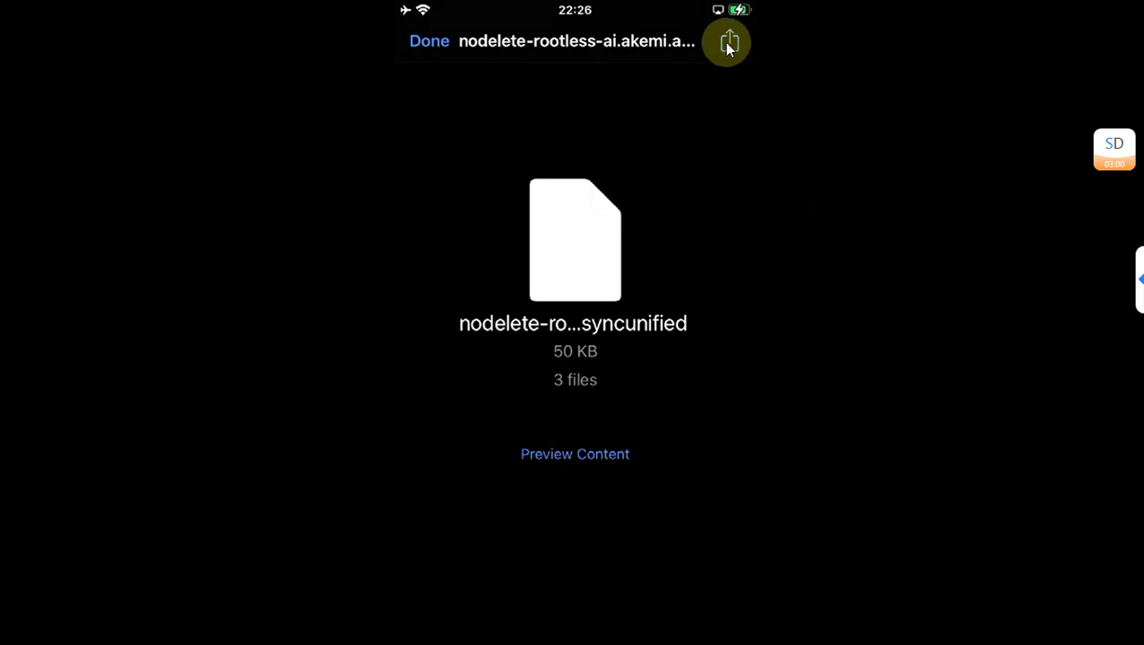
Share the downloaded .deb to Sileo and get AppSync Unified 112.0.
{"action": "left_click", "coordinate": [727, 44]}
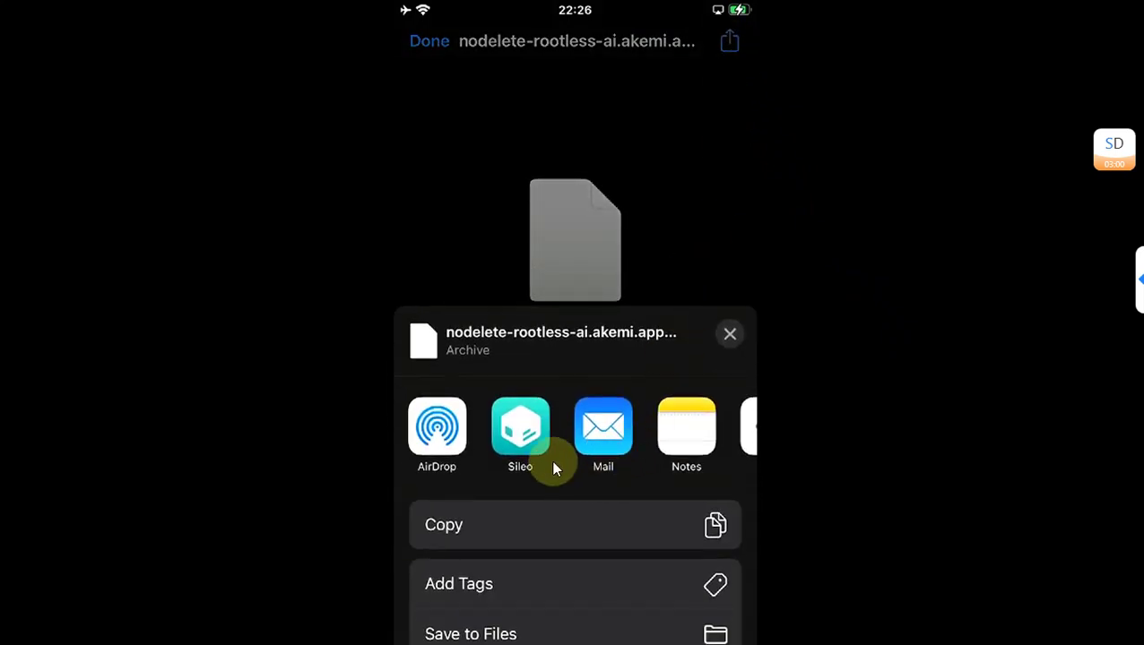
{"action": "left_click", "coordinate": [520, 428]}
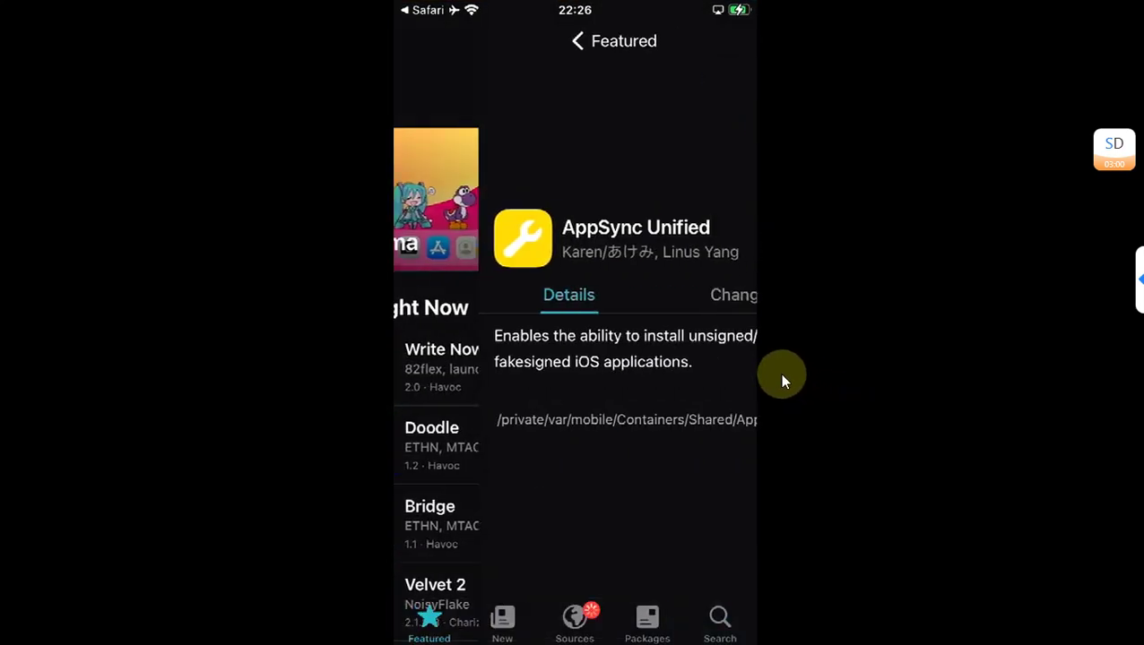
{"action": "left_click", "coordinate": [708, 242]}
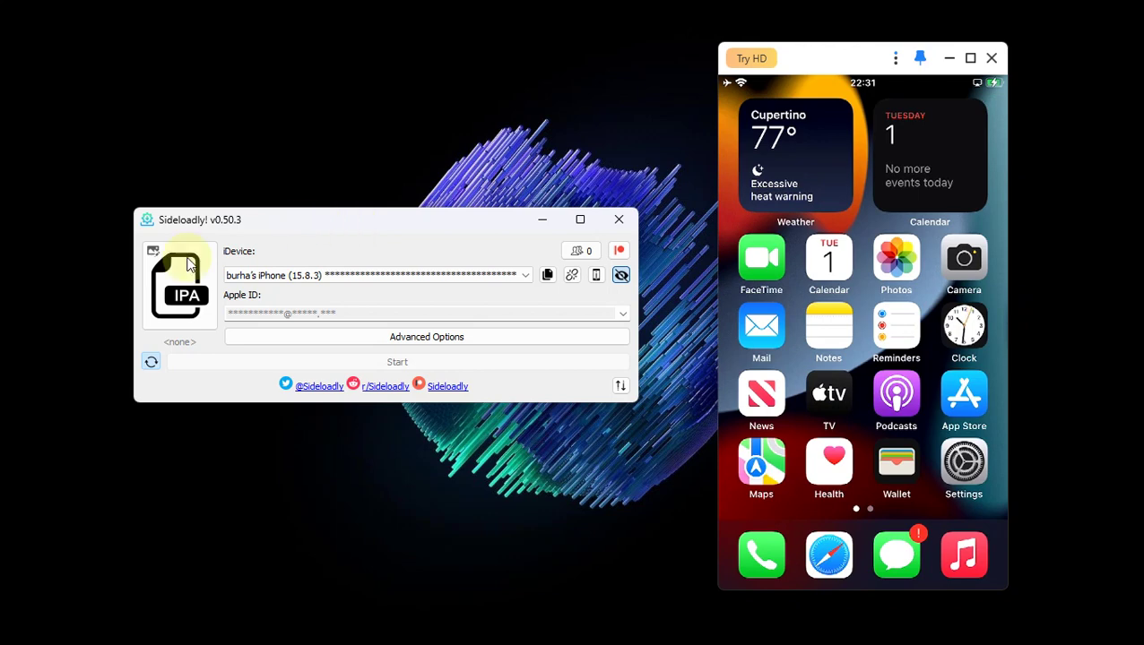
Select Freya.ipa and choose Ad-hoc sign under Advanced Options.
{"action": "left_click", "coordinate": [183, 287]}
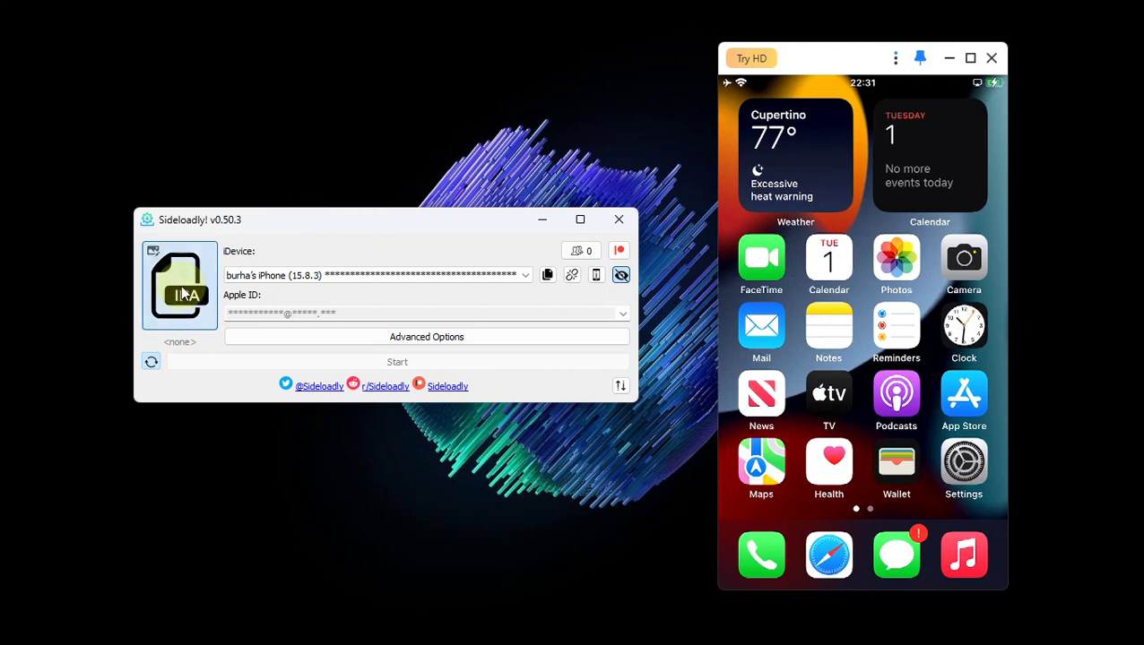
{"action": "double_click", "coordinate": [334, 387]}
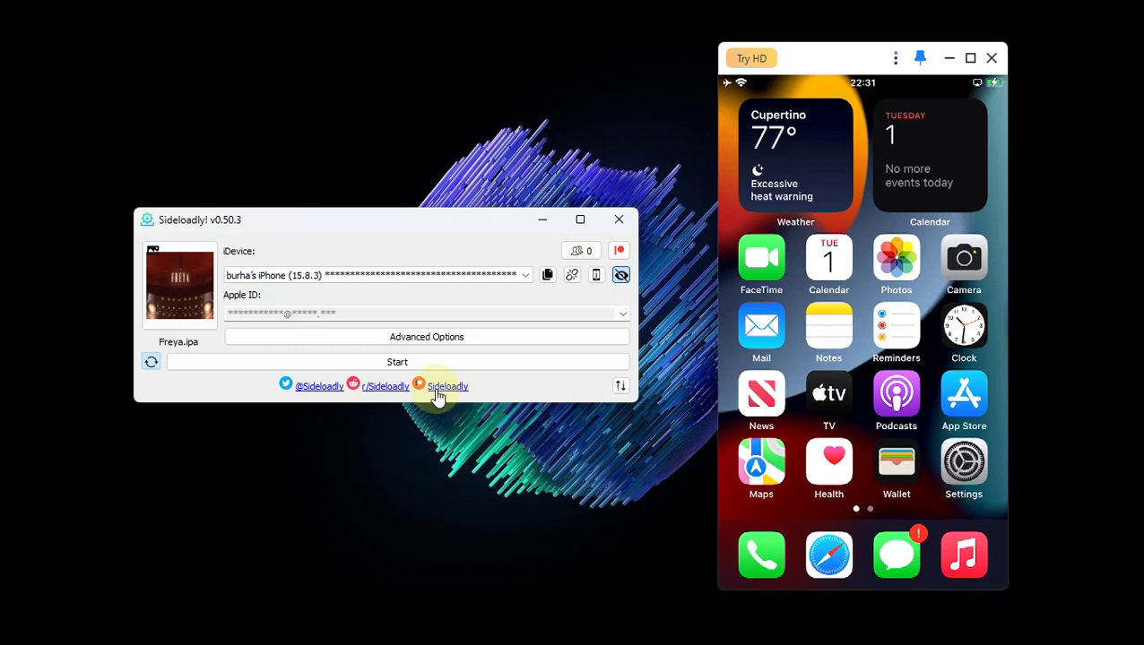
{"action": "left_click", "coordinate": [427, 341]}
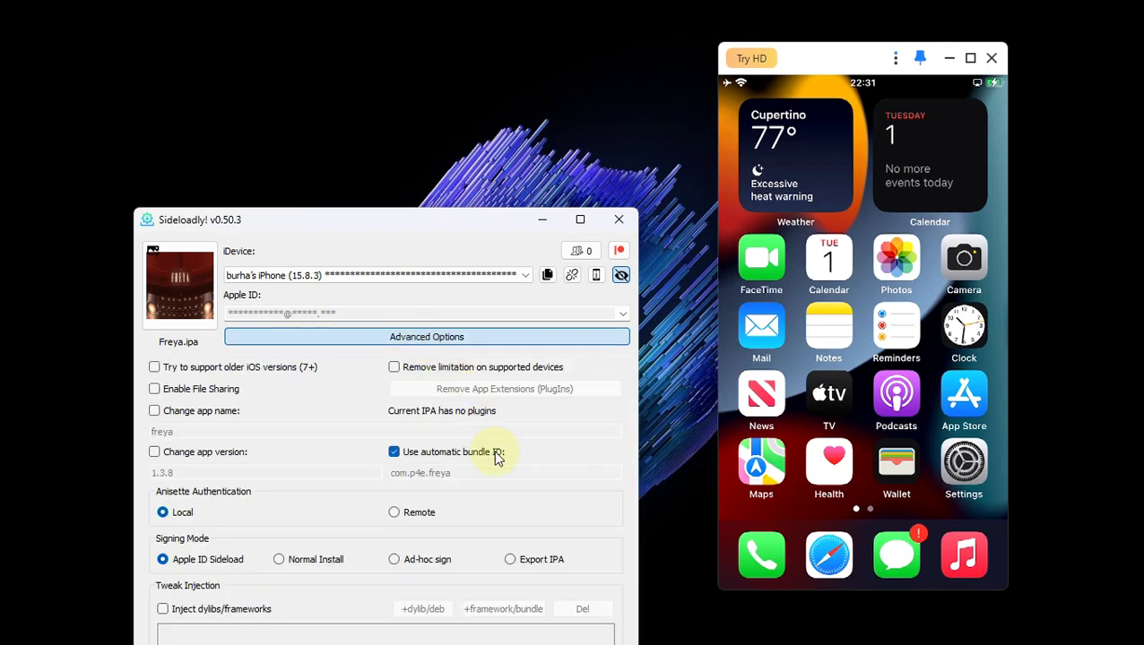
{"action": "left_click", "coordinate": [393, 560]}
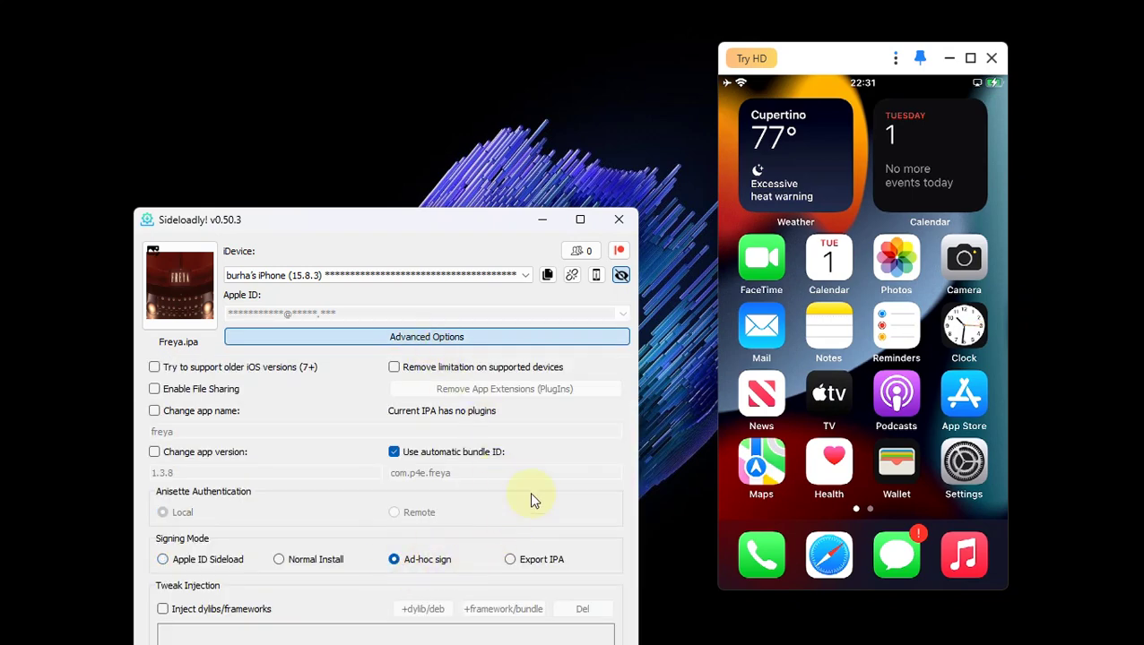
{"action": "left_click", "coordinate": [436, 338]}
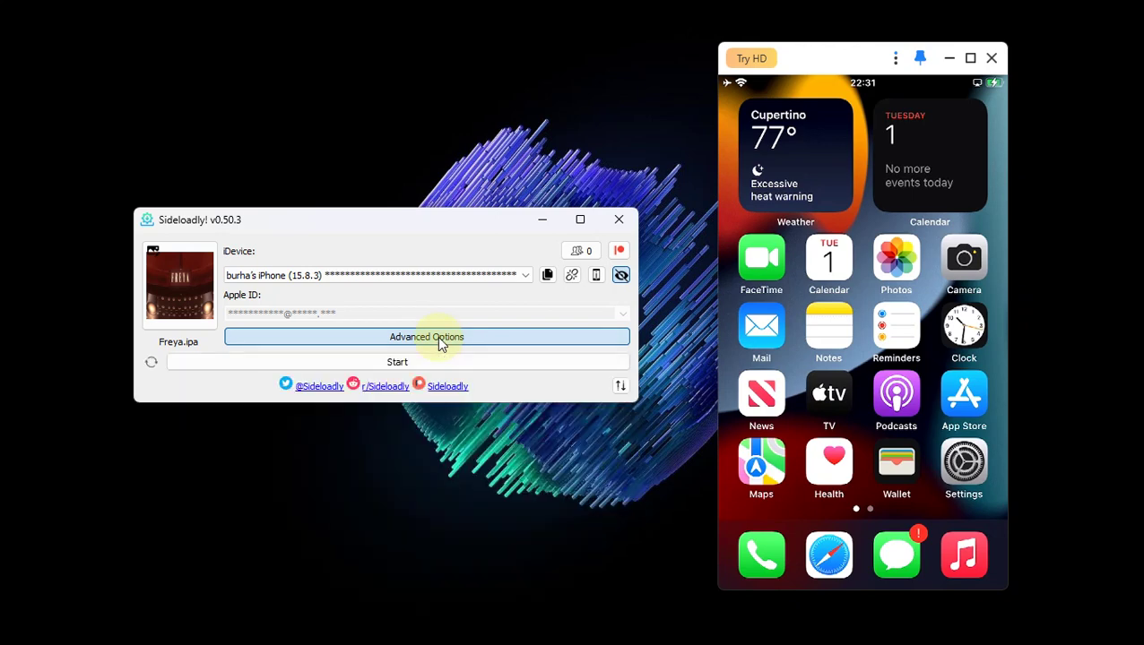
Install Freya to the iPhone, open the freya app, and accept its exploit notice.
{"action": "left_click", "coordinate": [420, 364]}
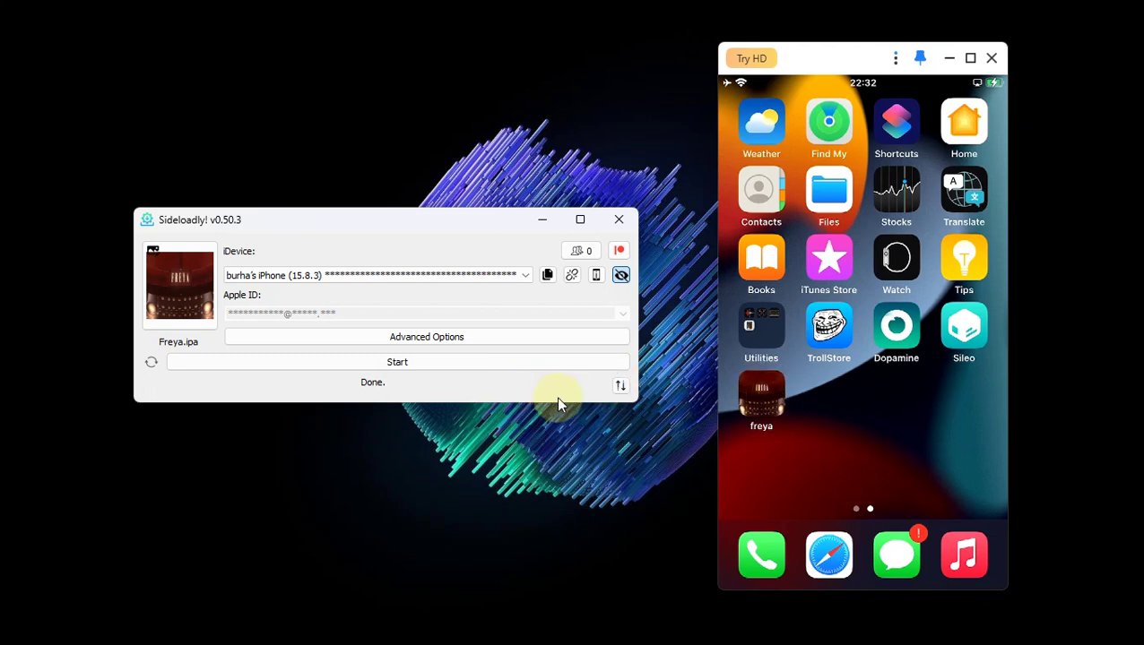
{"action": "left_click", "coordinate": [763, 405]}
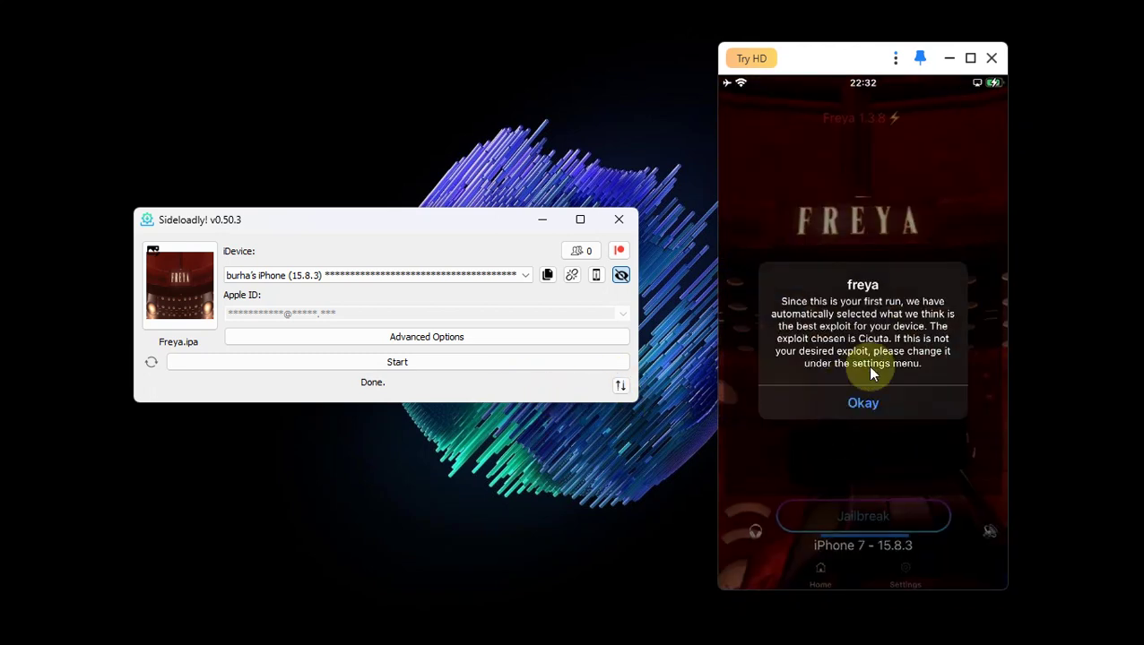
{"action": "left_click", "coordinate": [864, 403]}
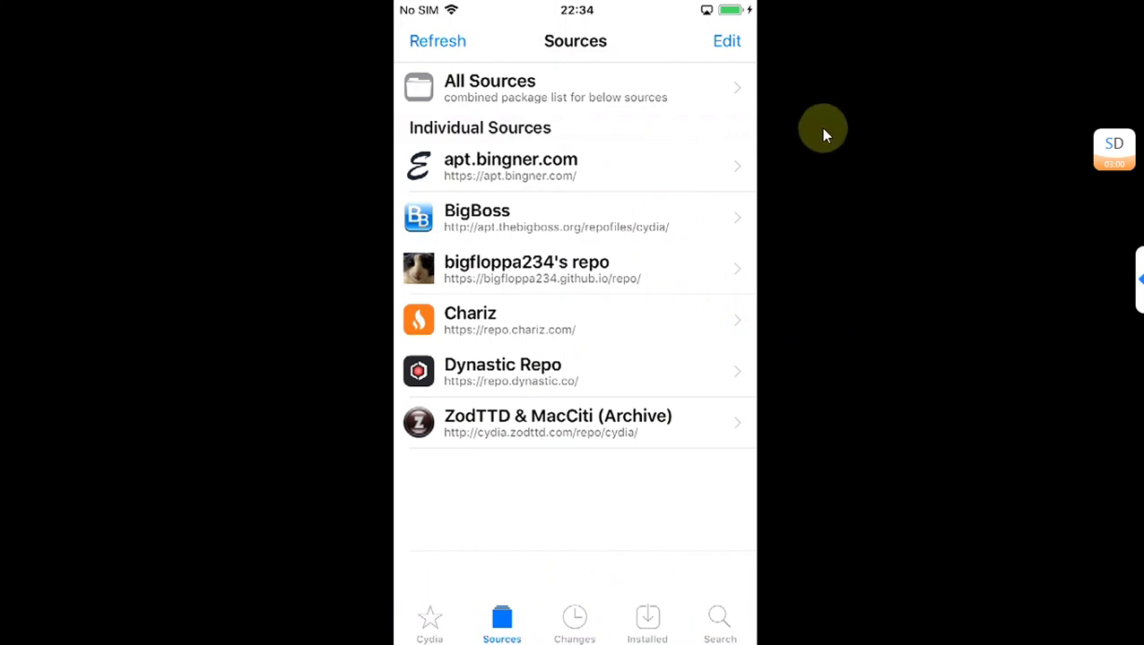
Add the github.io repo in Cydia Sources, cancelling the extra URL prompt.
{"action": "left_click", "coordinate": [734, 41]}
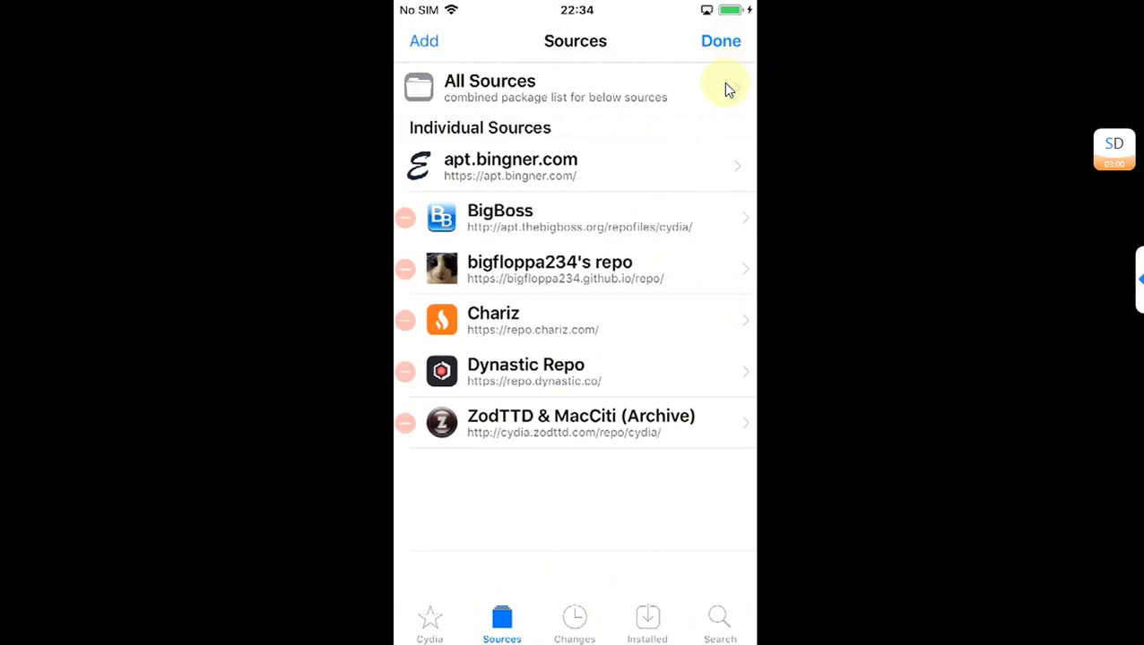
{"action": "left_click", "coordinate": [436, 54]}
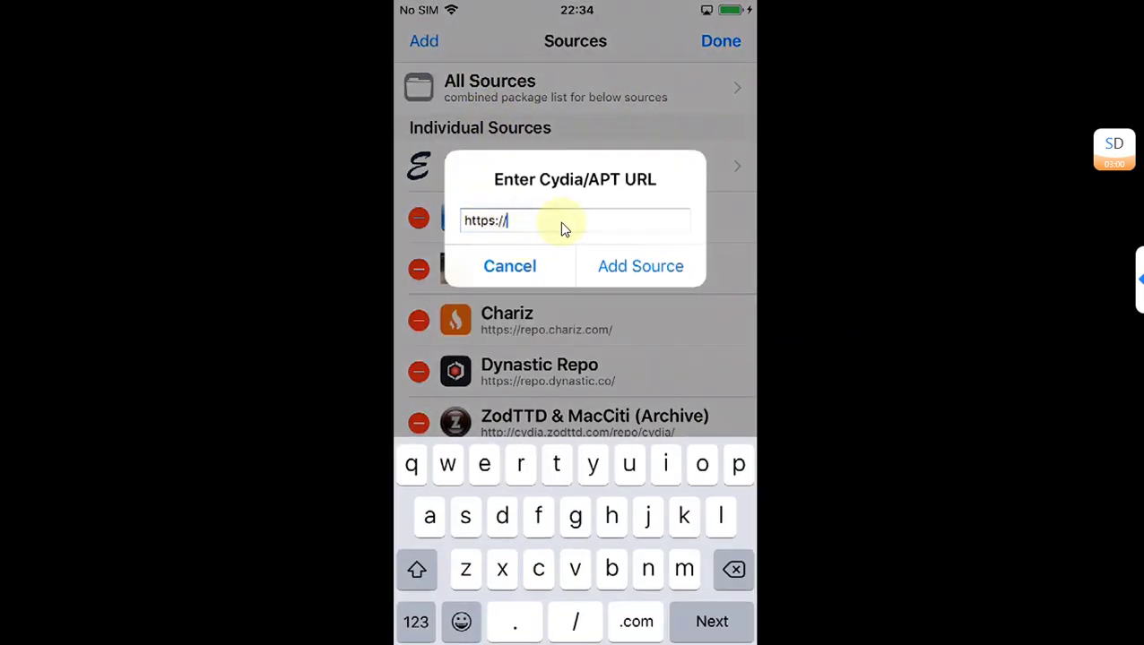
{"action": "left_click", "coordinate": [640, 269]}
{"action": "left_click", "coordinate": [712, 45]}
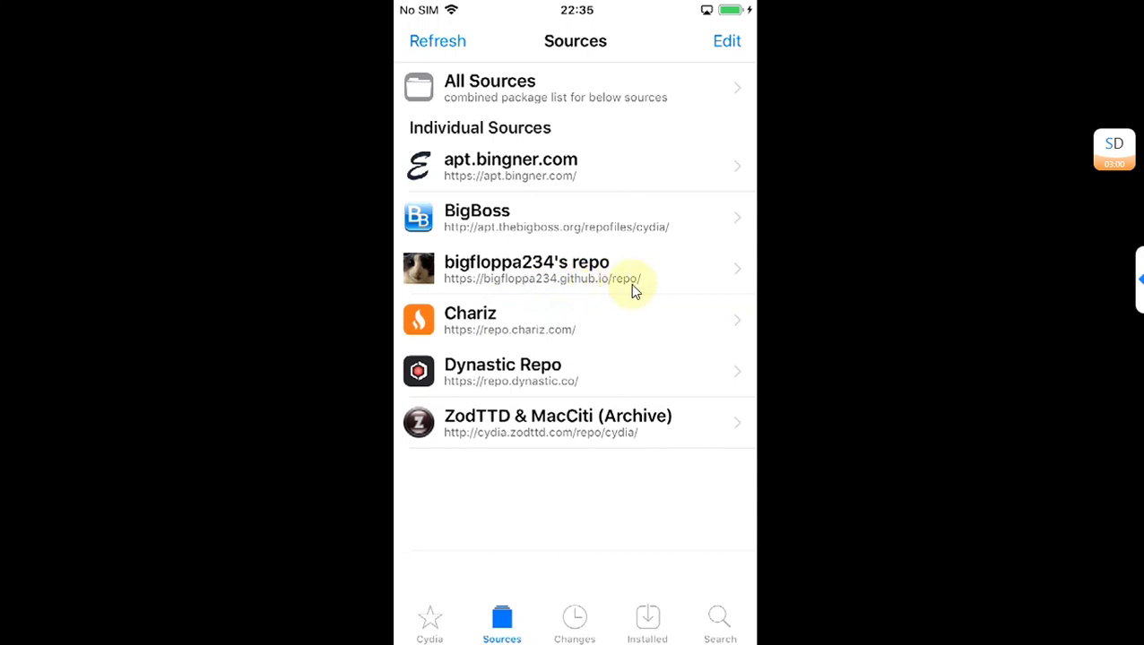
Install and confirm AppSync Unified from the github.io repo's All Packages list.
{"action": "left_click", "coordinate": [551, 275]}
{"action": "left_click", "coordinate": [490, 84]}
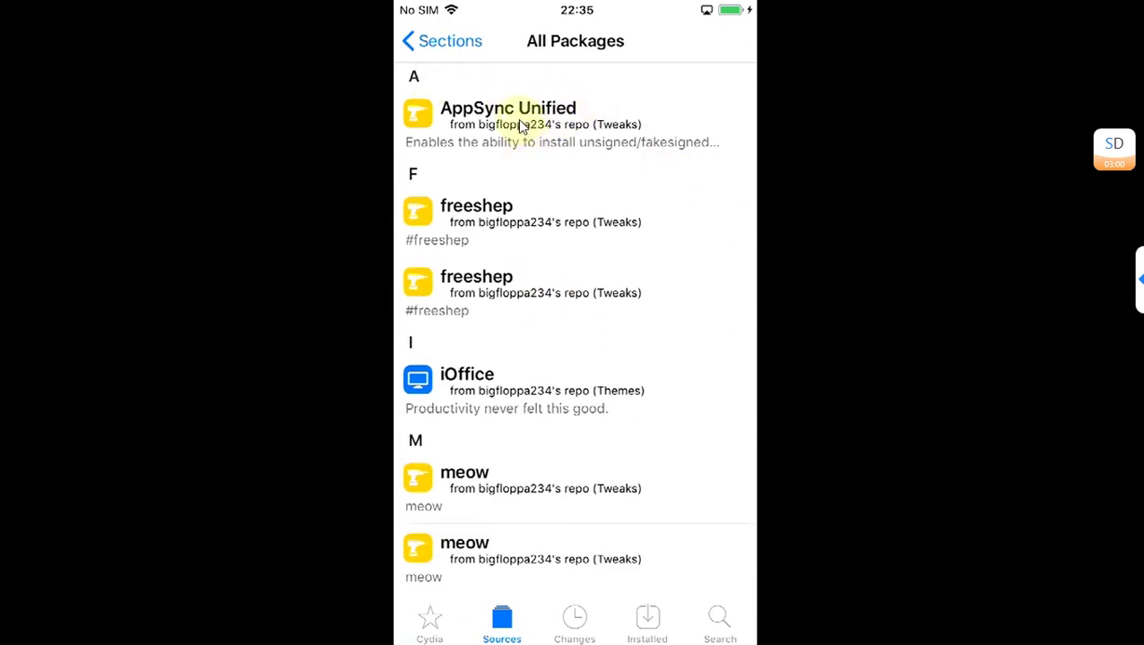
{"action": "left_click", "coordinate": [558, 126]}
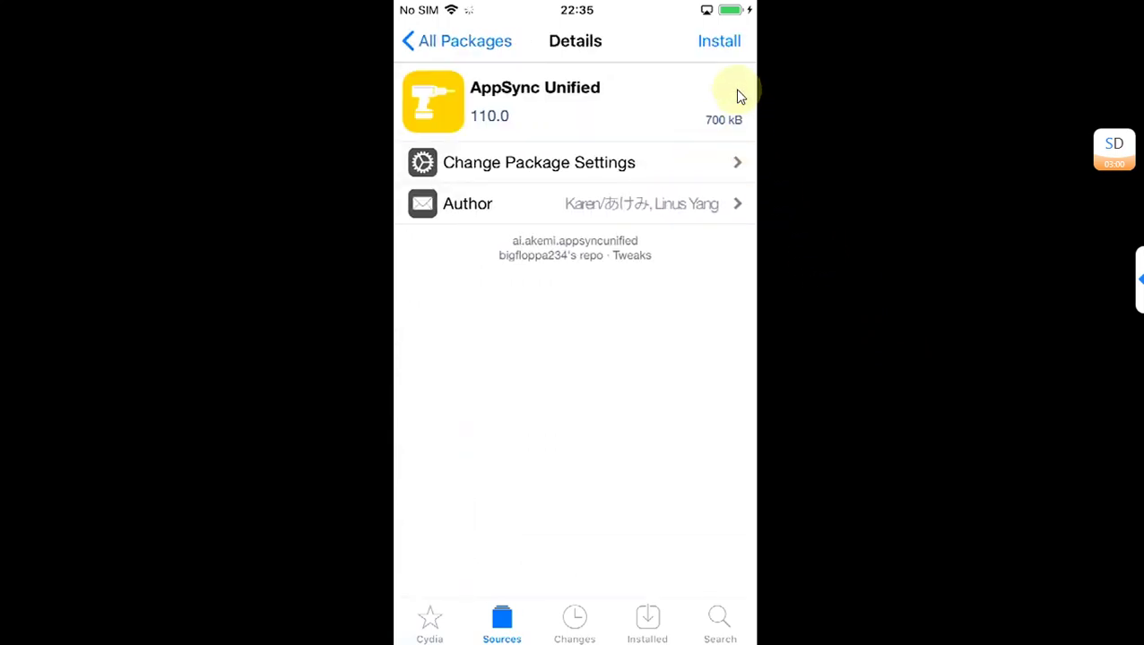
{"action": "left_click", "coordinate": [719, 40]}
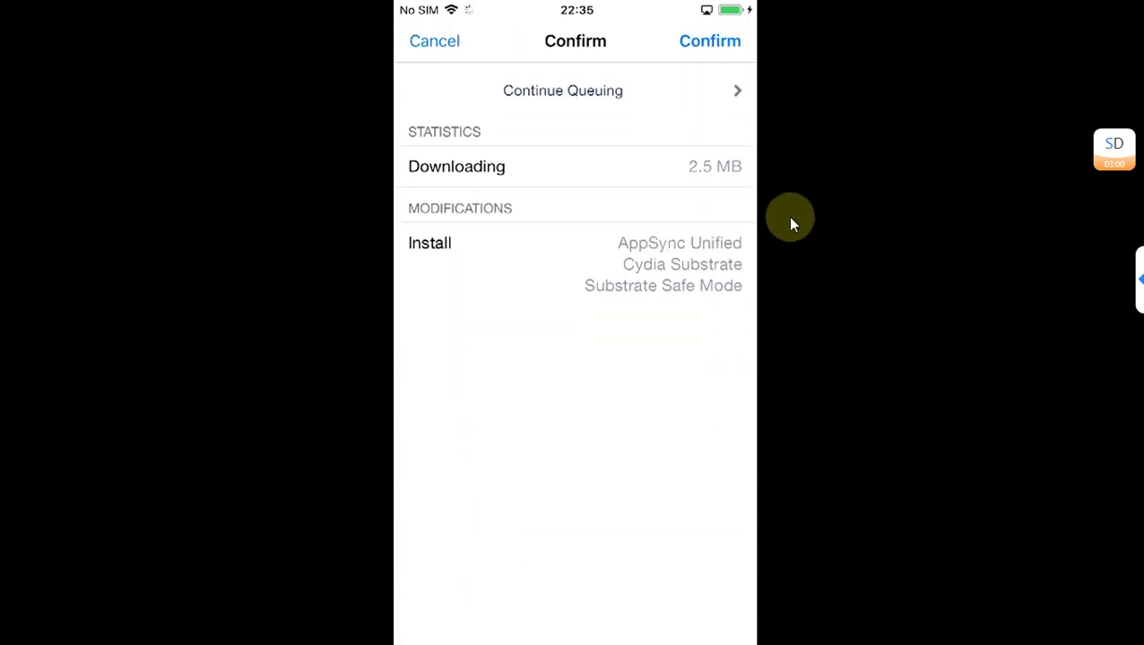
{"action": "left_click", "coordinate": [722, 57]}
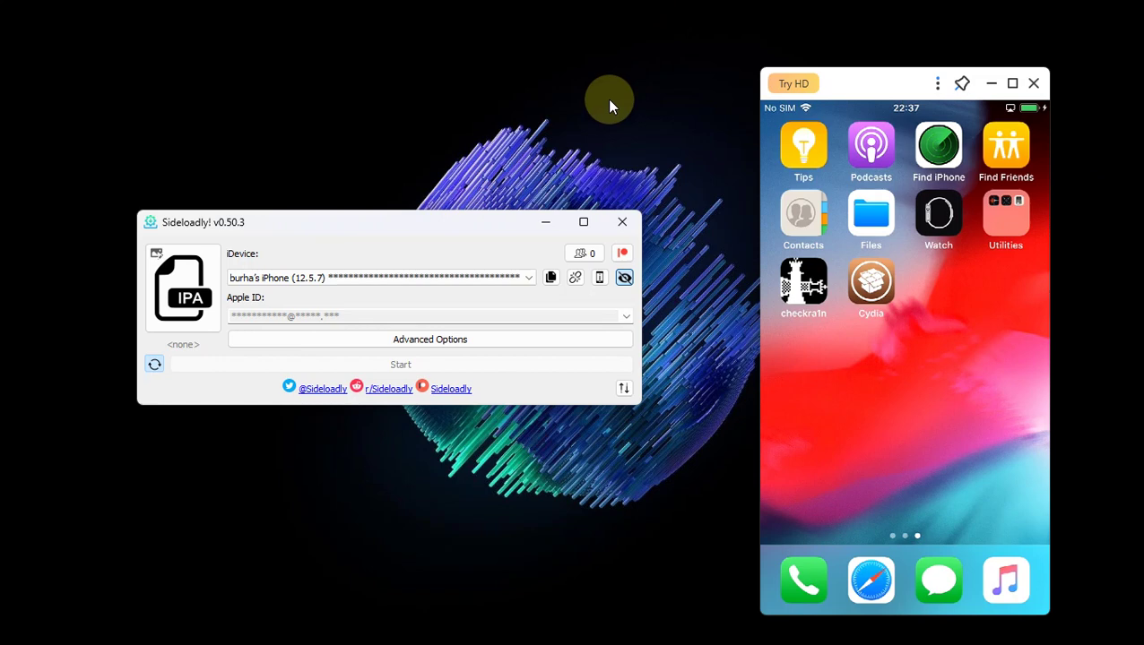
Load Freya.ipa, switch to Ad-hoc sign, and start sideloading to the iOS 12.5.7 iPhone.
{"action": "left_click", "coordinate": [191, 296]}
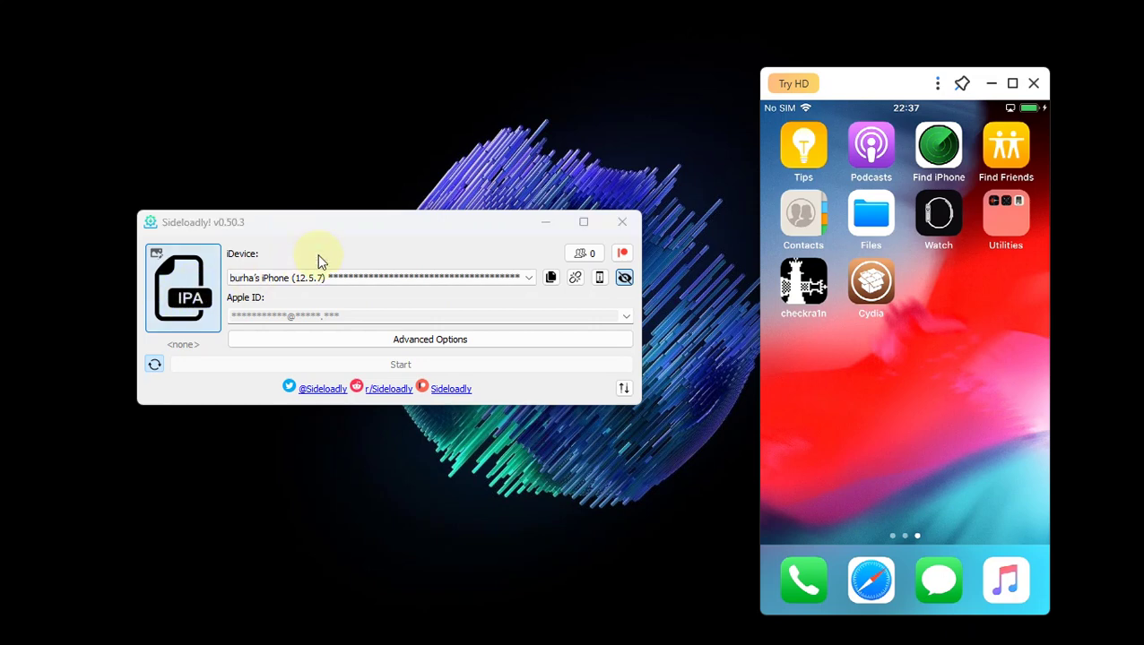
{"action": "double_click", "coordinate": [346, 381]}
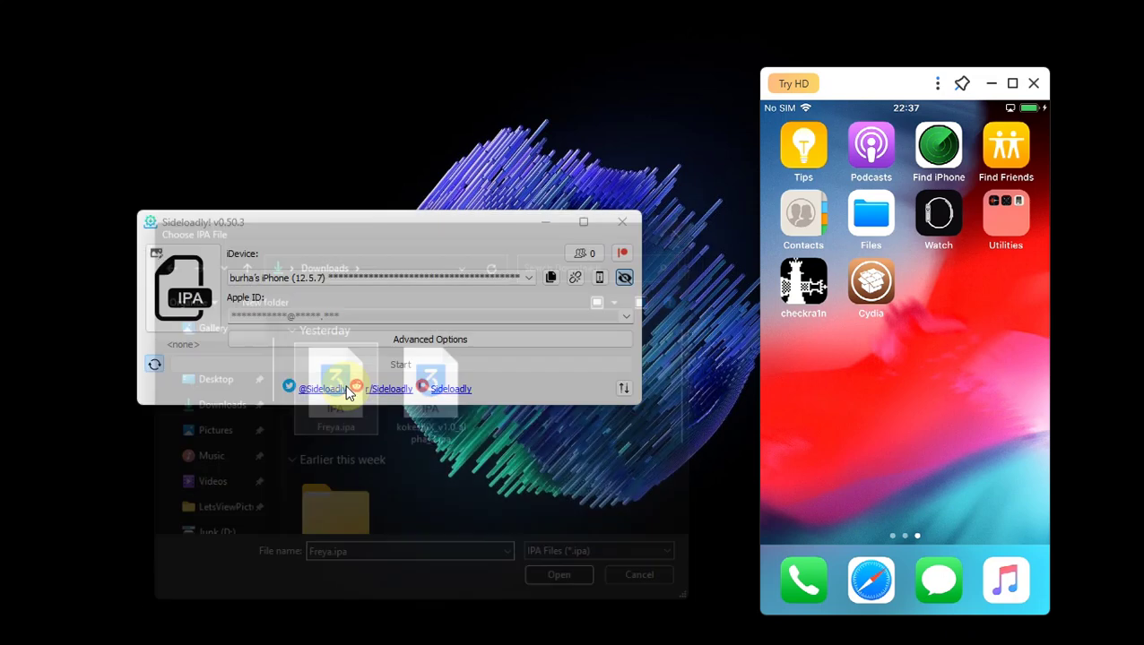
{"action": "left_click", "coordinate": [426, 348]}
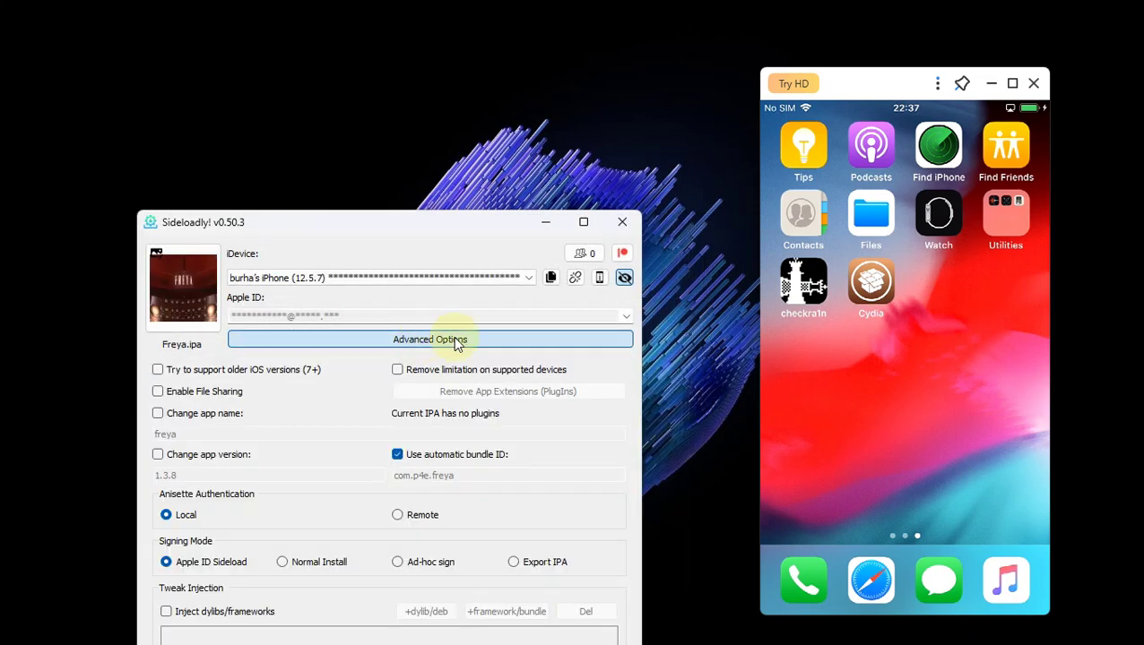
{"action": "left_click", "coordinate": [397, 564]}
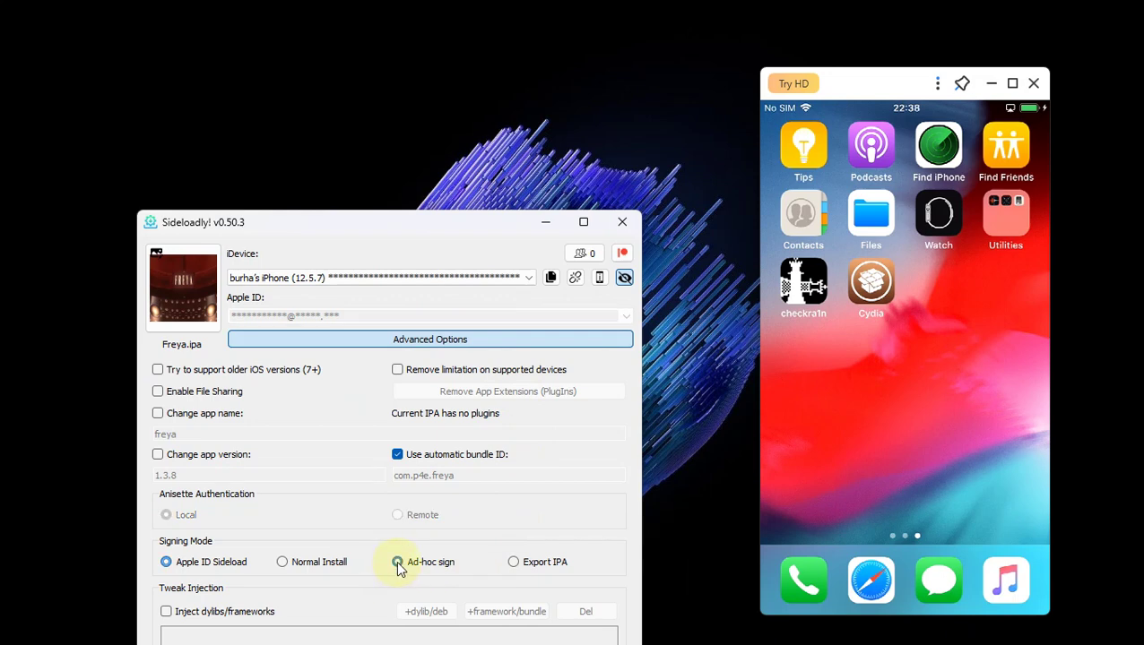
{"action": "left_click", "coordinate": [439, 344]}
{"action": "left_click", "coordinate": [398, 365]}
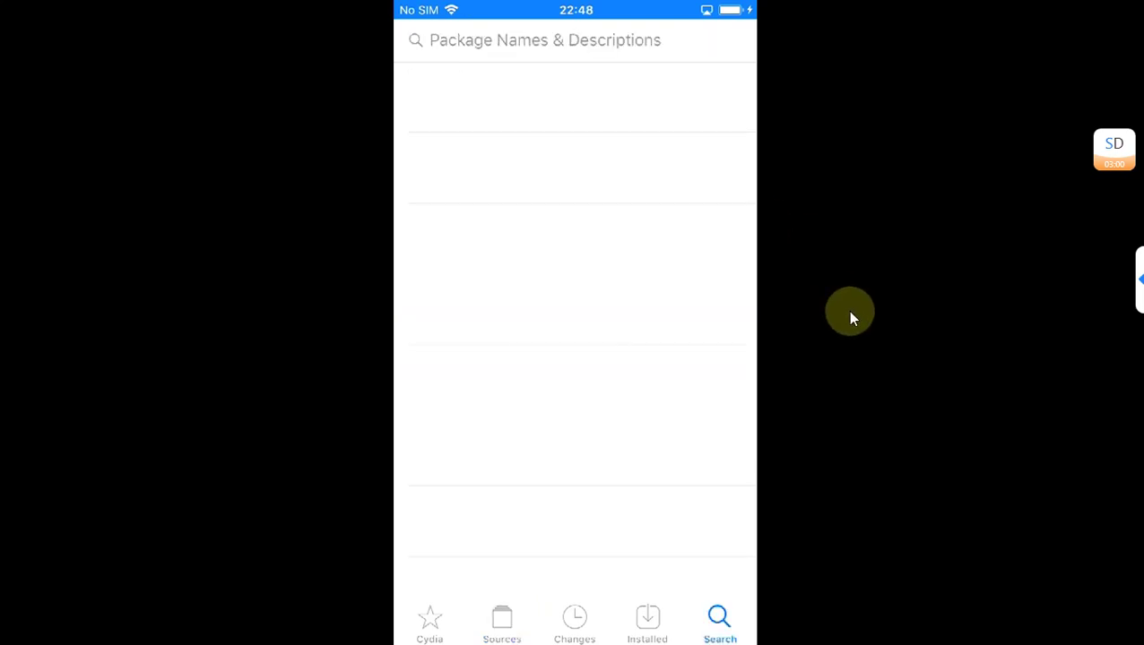
Search Cydia for Filza and install Filza File Manager plus its unrar, unzip, zip and 7-zip dependencies.
{"action": "type", "text": "Fi"}
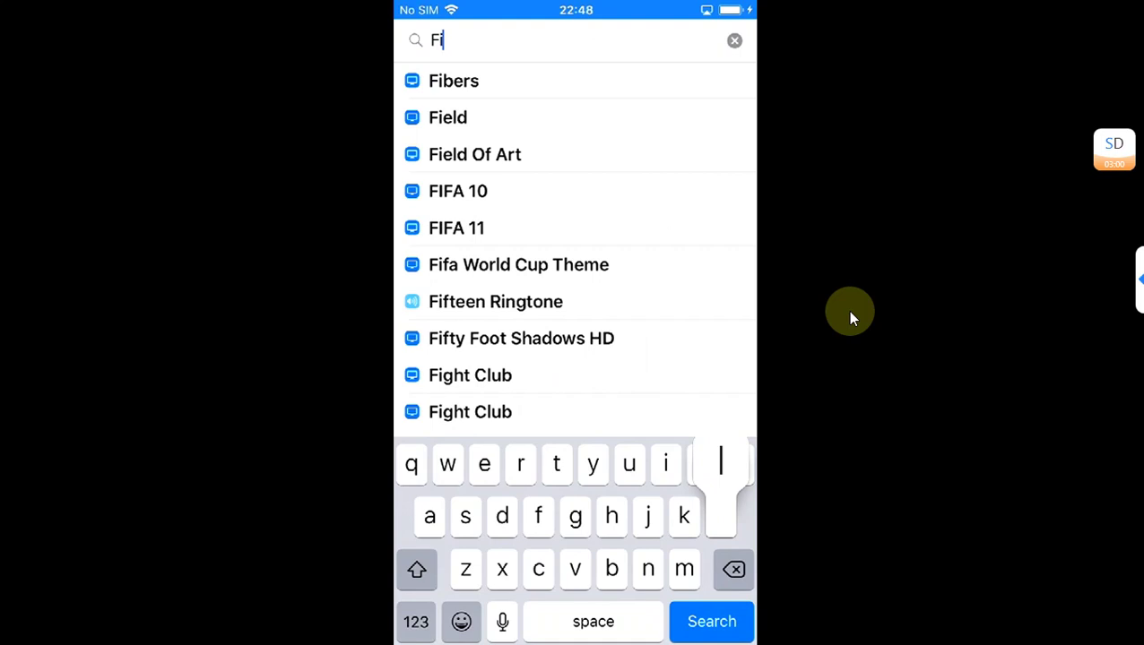
{"action": "type", "text": "lza"}
{"action": "left_click", "coordinate": [511, 117]}
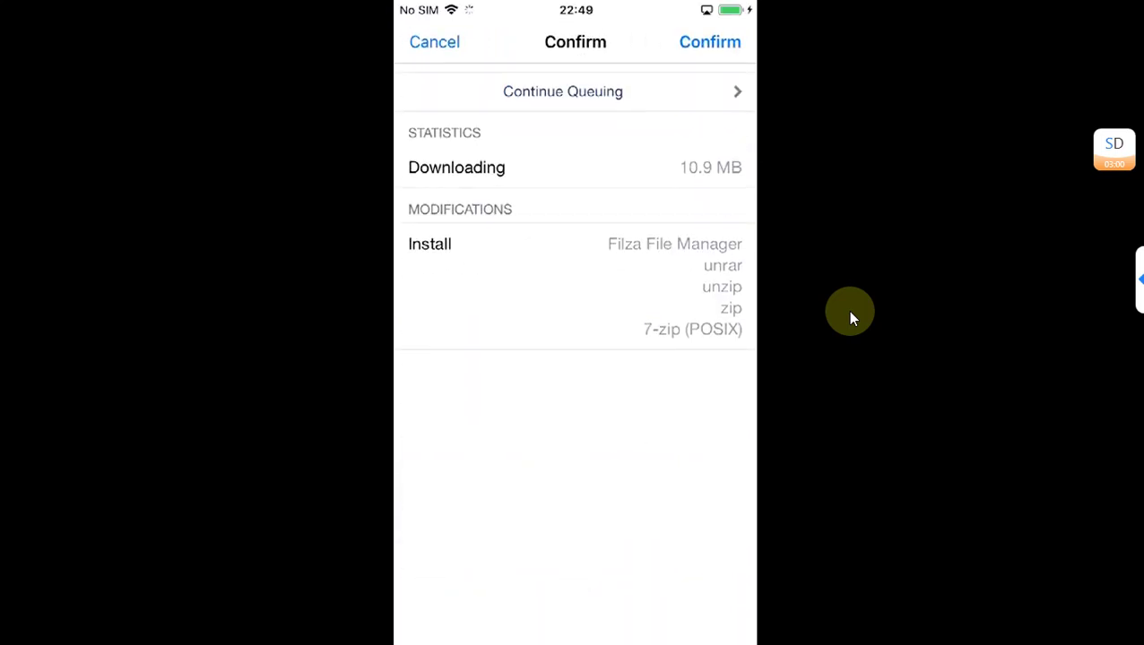
{"action": "left_click", "coordinate": [710, 42]}
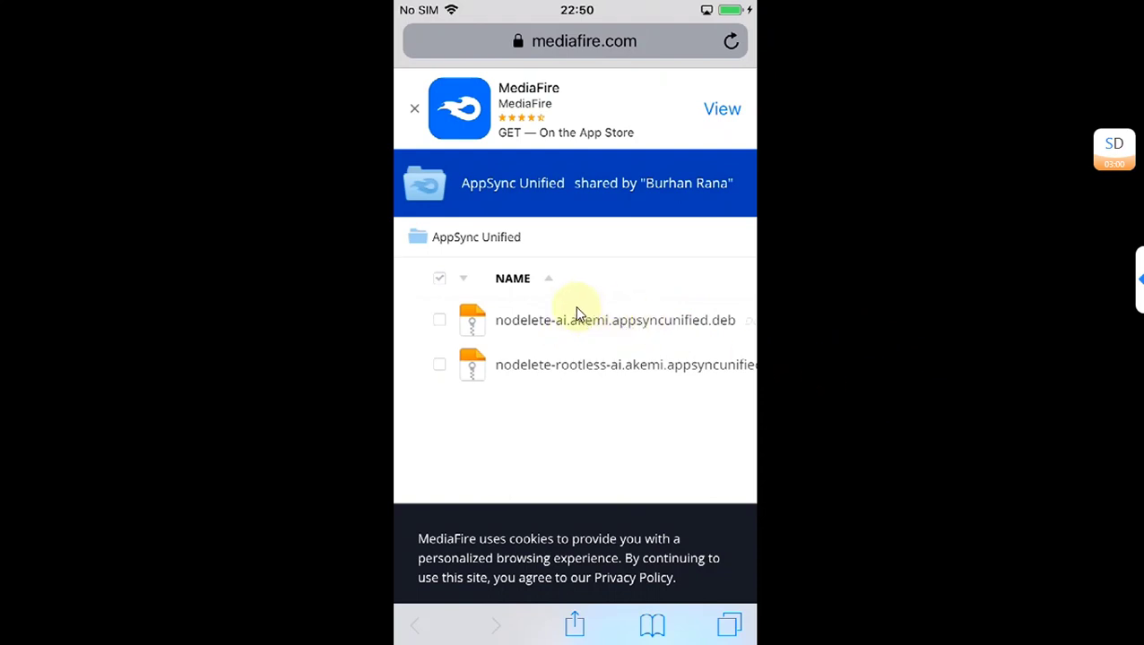
Download the standard nodelete-ai.akemi.appsyncunified.deb (58 KB) from its MediaFire page.
{"action": "left_click", "coordinate": [618, 327]}
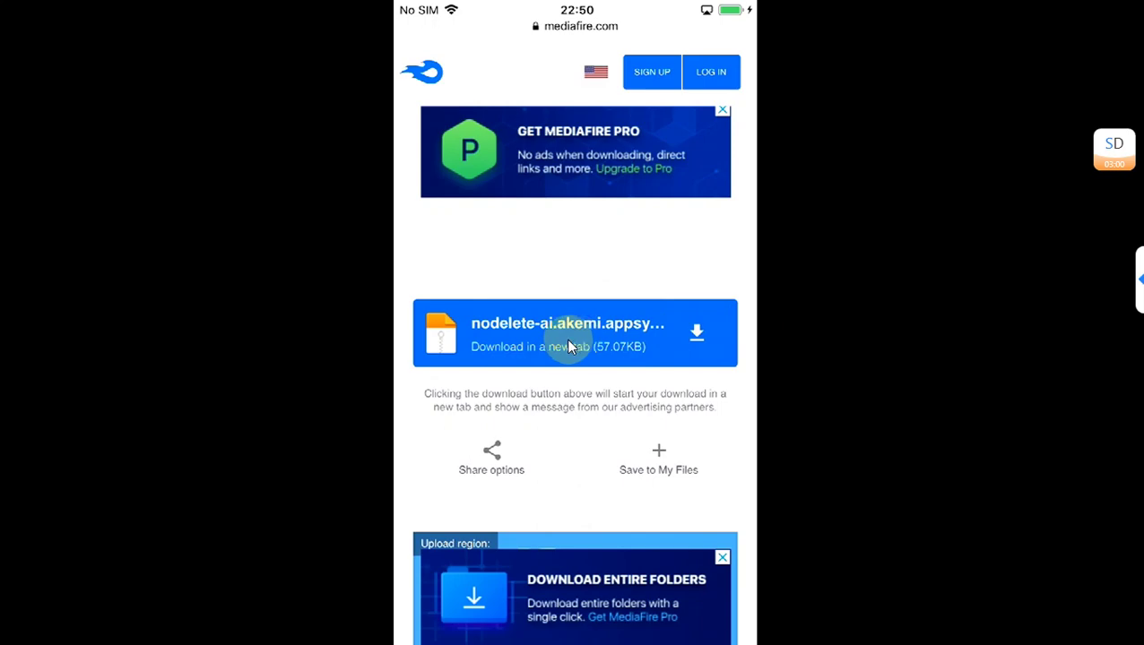
{"action": "left_click", "coordinate": [578, 345]}
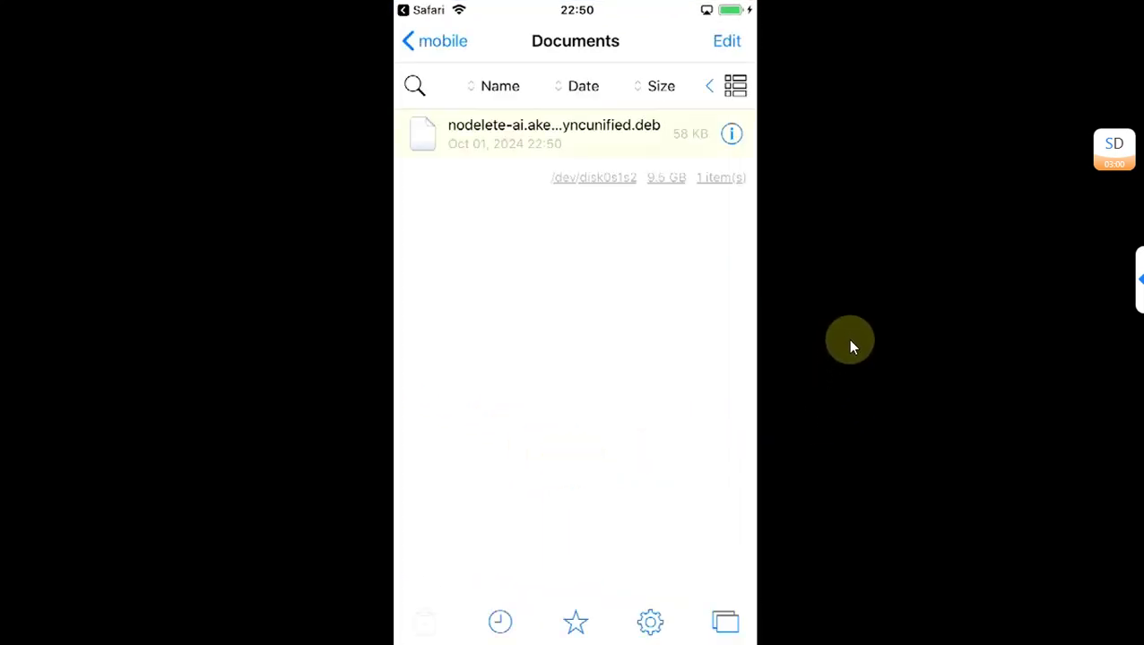
Install AppSync Unified 110.0 from the .deb in Filza's Documents folder.
{"action": "left_click", "coordinate": [529, 150]}
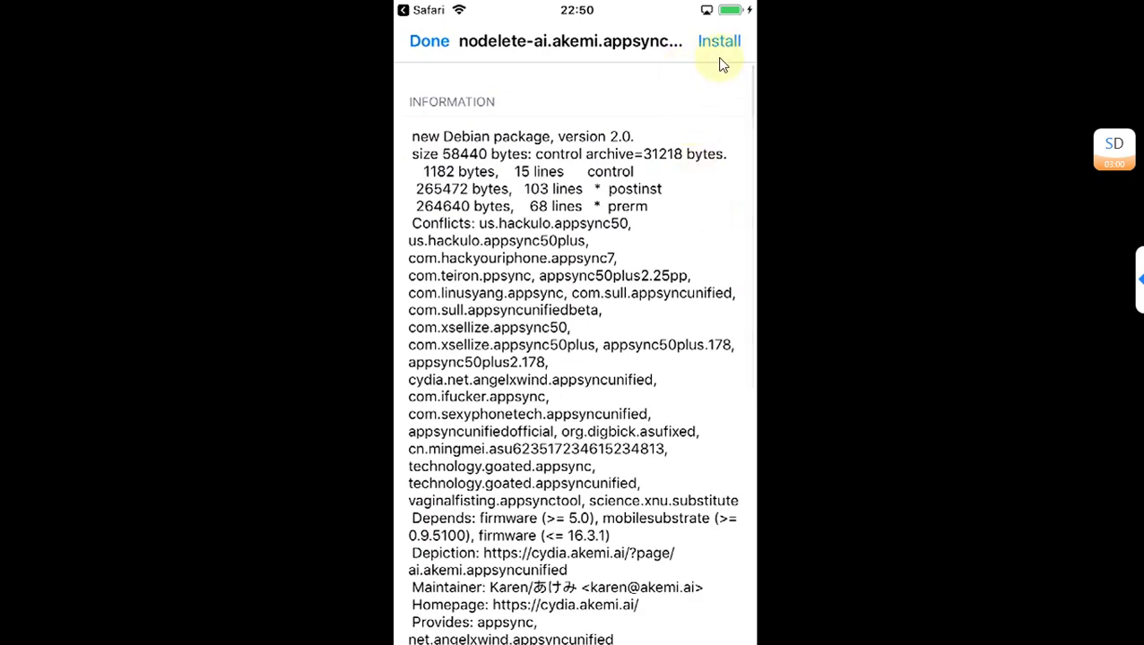
{"action": "left_click", "coordinate": [721, 62]}
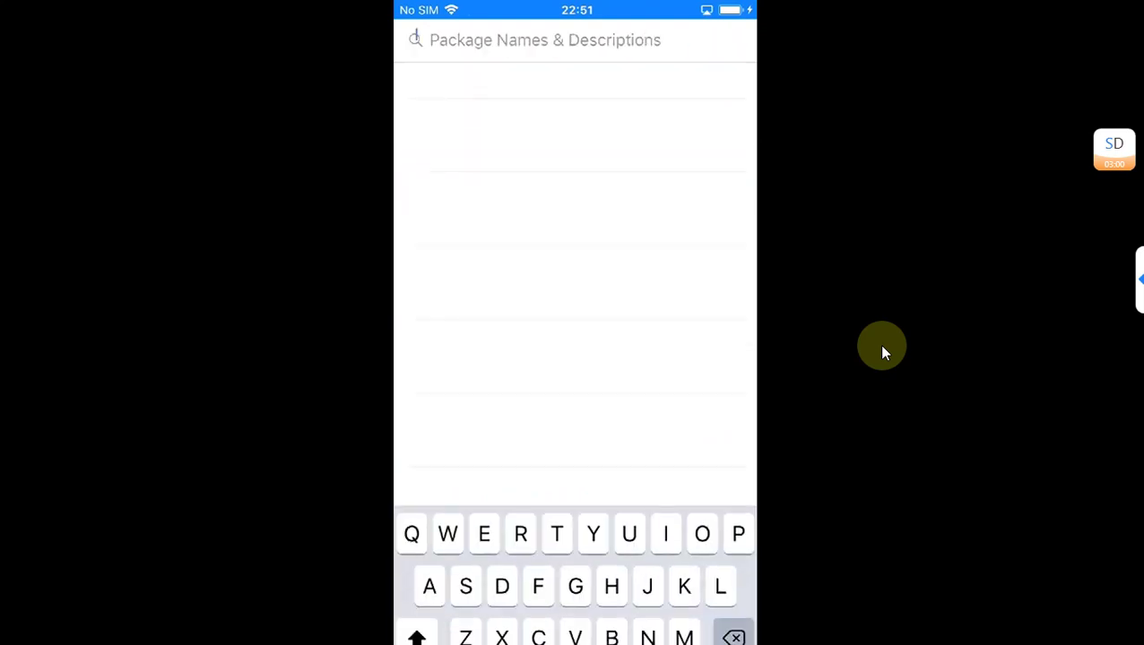
Search Cydia for 'Appsy' to confirm AppSync Unified shows as installed.
{"action": "type", "text": "Appsy"}
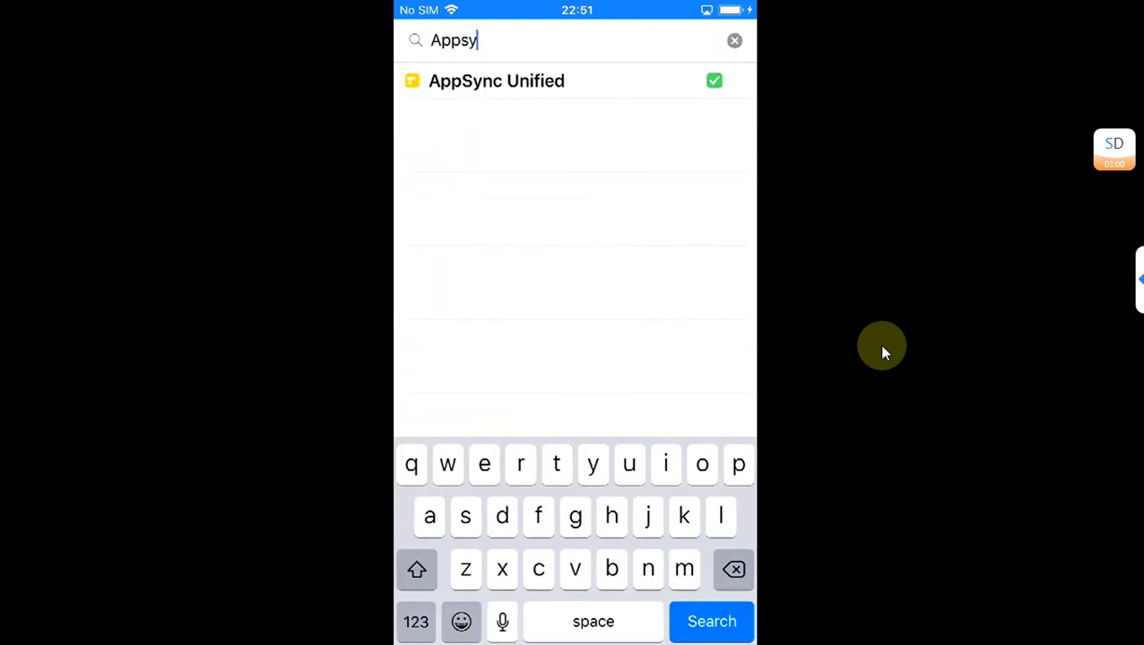